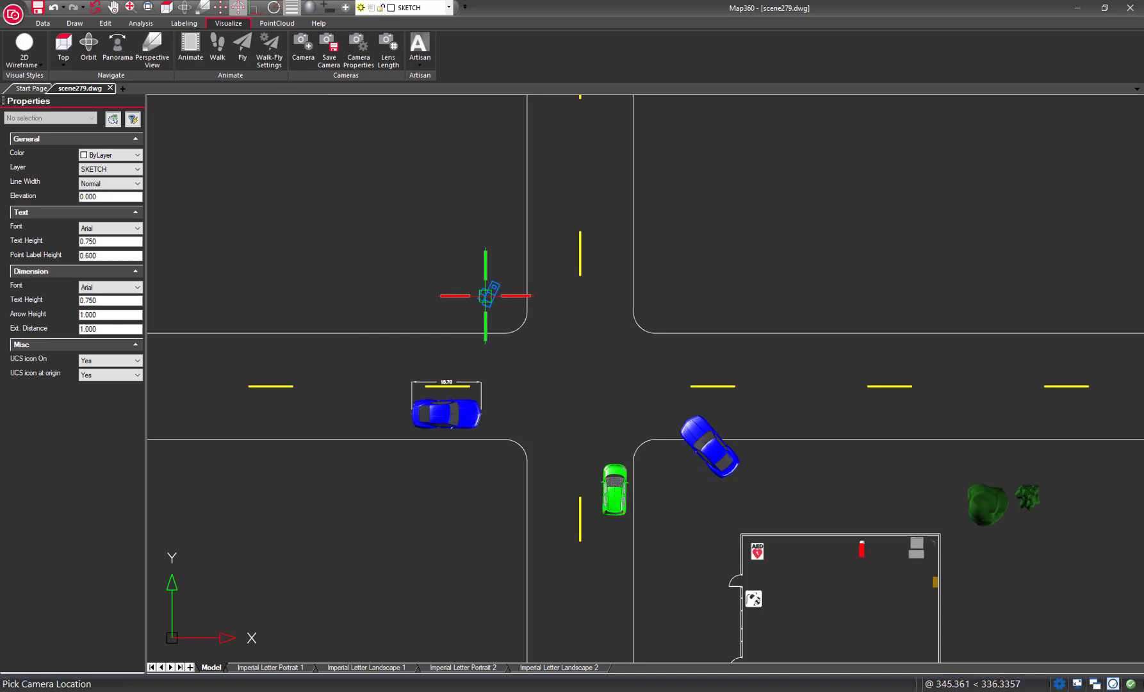
# Step: Place a camera near the road corner northwest of the intersection, aimed at the building's nearest corner, and select it
pyautogui.click(485, 296)
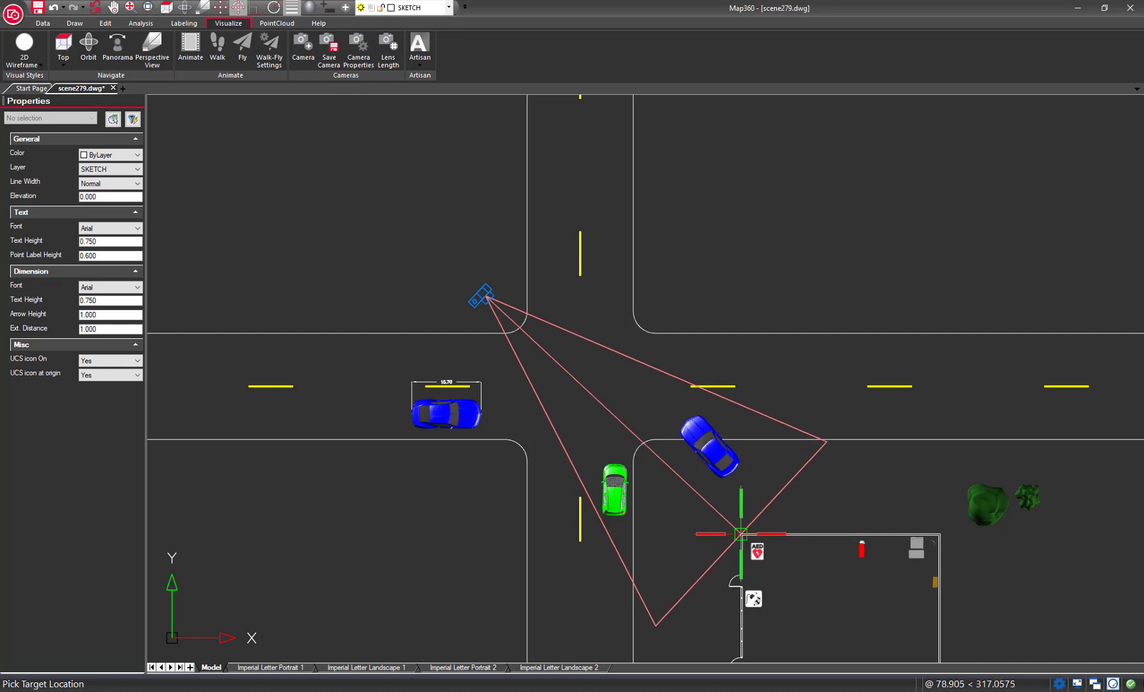
pyautogui.click(741, 533)
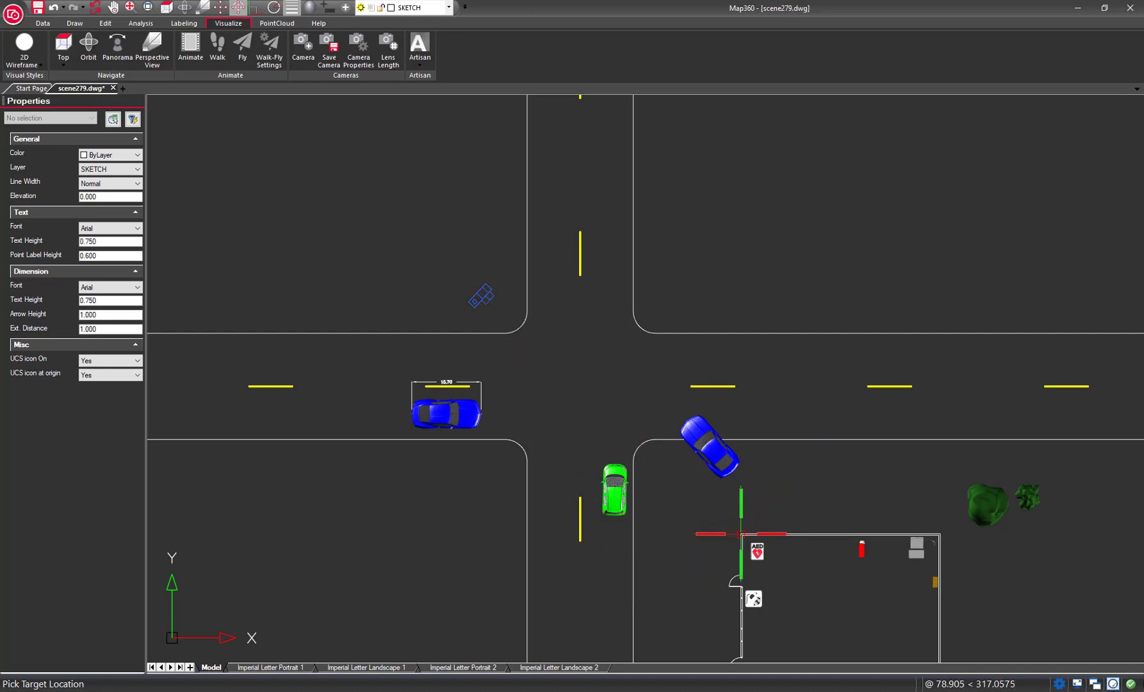
pyautogui.click(492, 301)
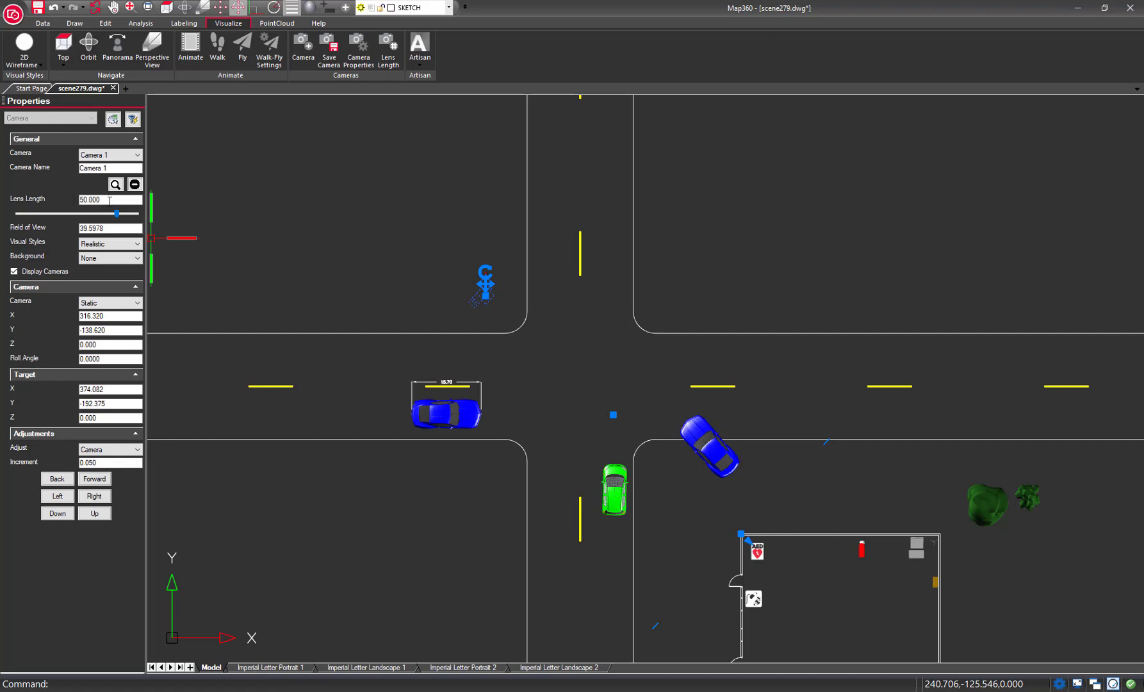
# Step: Set the camera's lens length to 24
pyautogui.moveTo(117, 213); pyautogui.dragTo(44, 194)
pyautogui.write('24')
pyautogui.press('Return')
# Step: View the scene through Camera 1 in the Conceptual visual style, and switch its style to Realistic
pyautogui.click(138, 244)
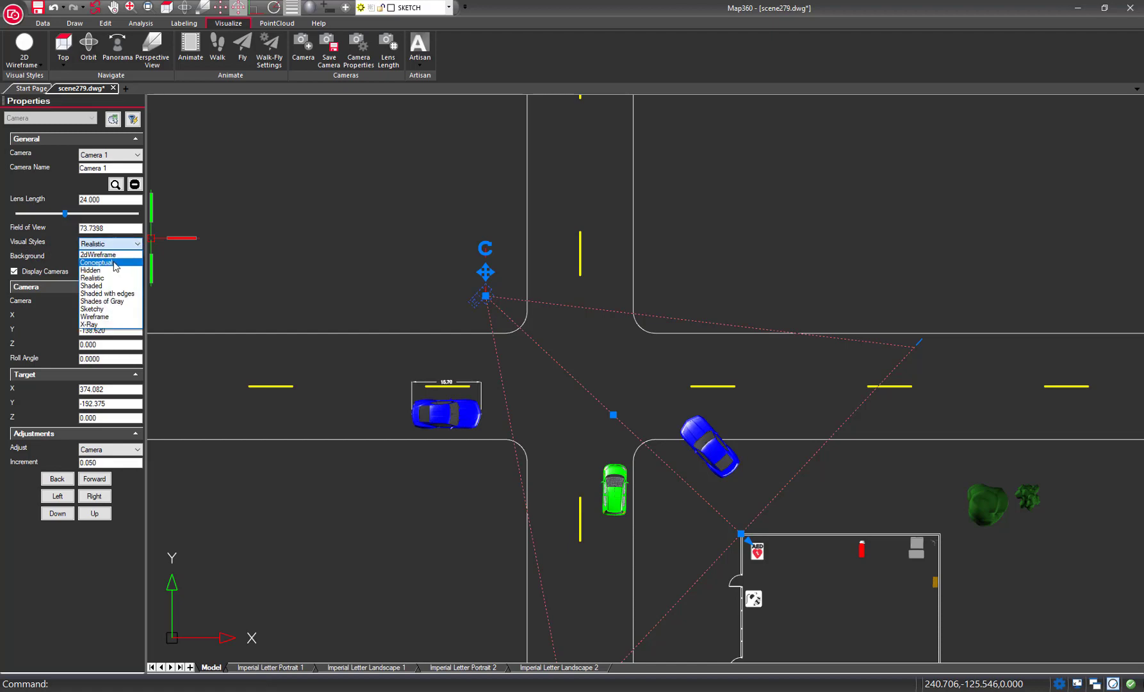
pyautogui.click(114, 262)
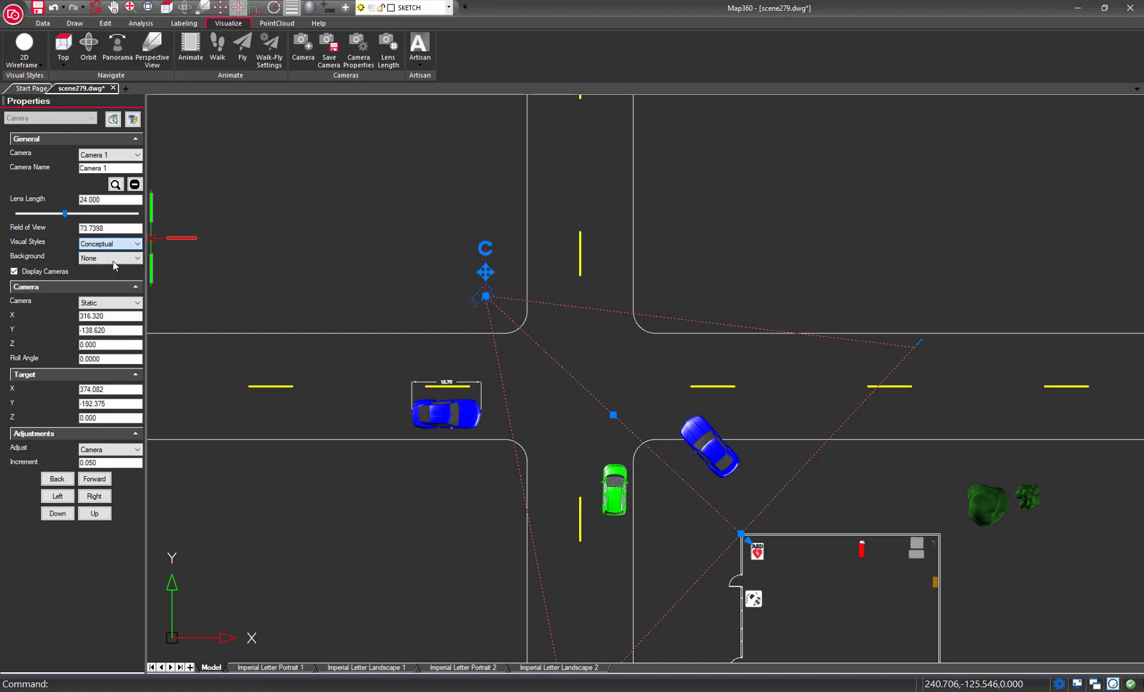
pyautogui.click(115, 184)
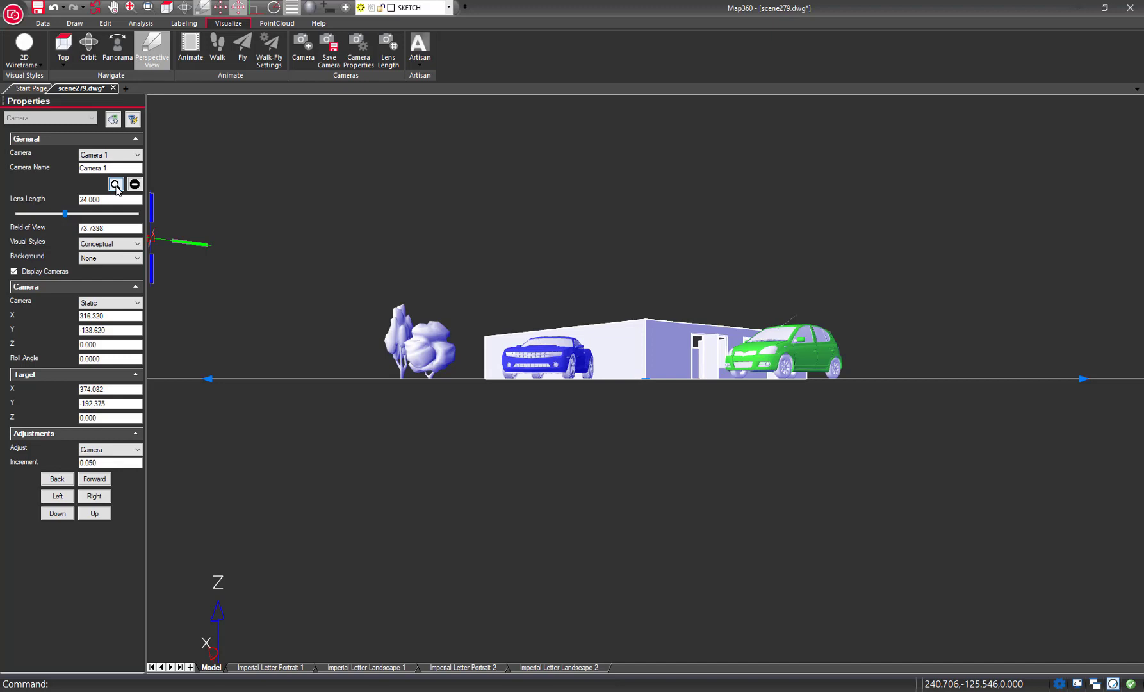
pyautogui.click(132, 244)
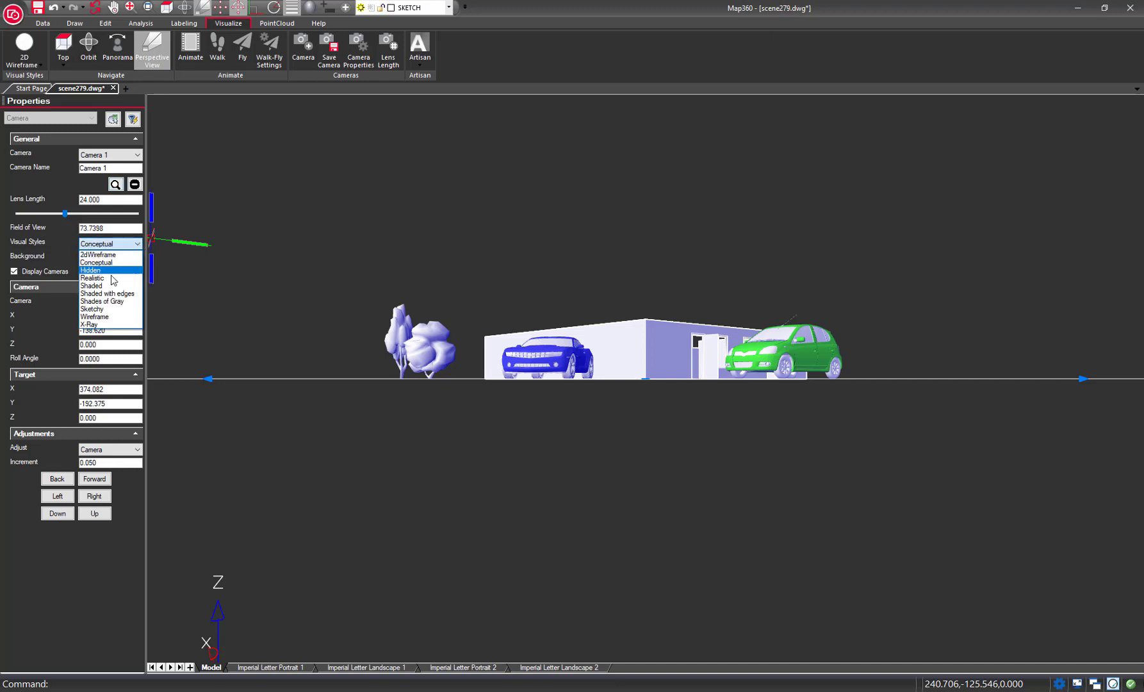
pyautogui.click(110, 278)
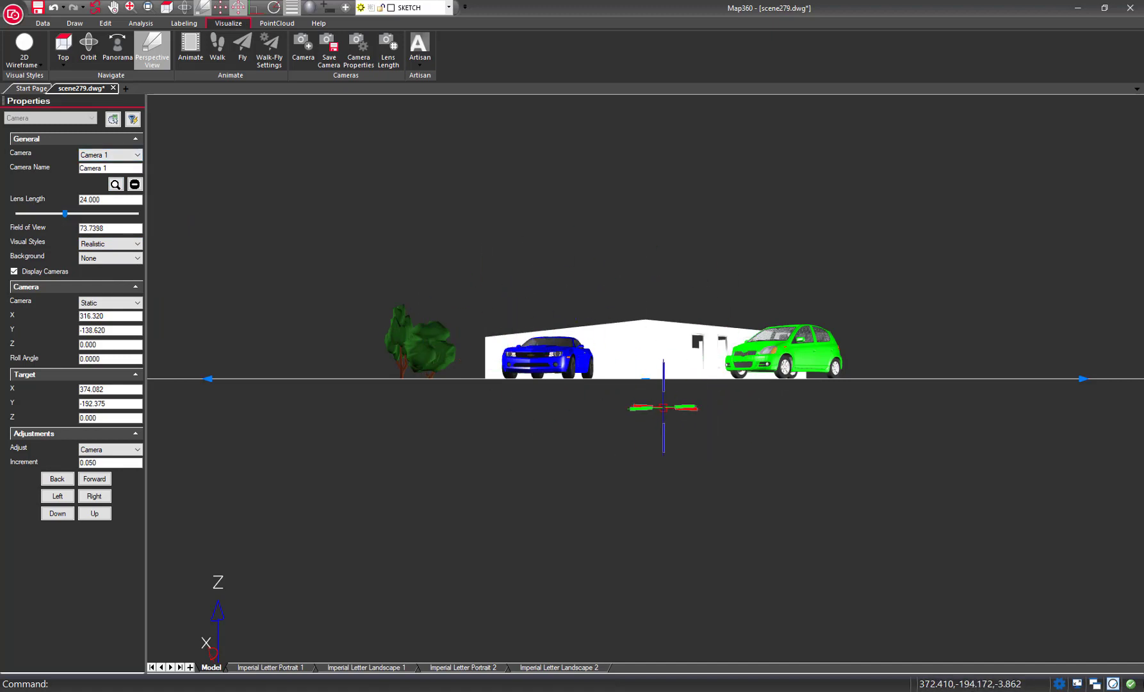
# Step: Try the Hidden visual style in the Camera 1 view and return the style to Realistic
pyautogui.click(136, 245)
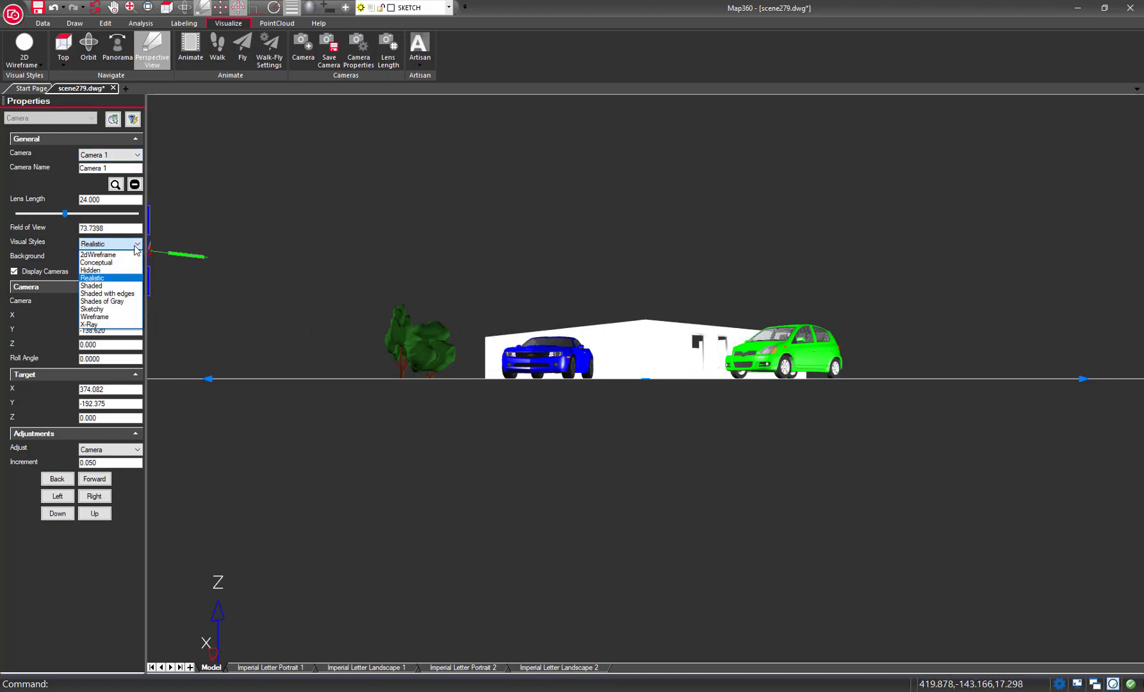
pyautogui.click(93, 269)
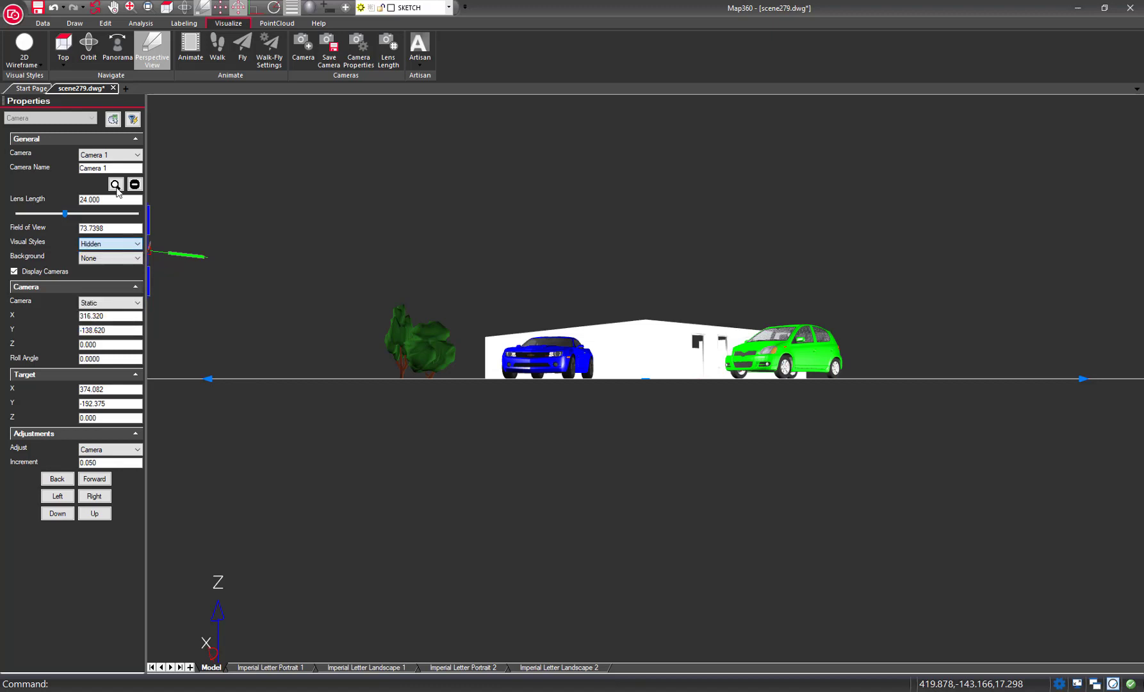
pyautogui.click(117, 188)
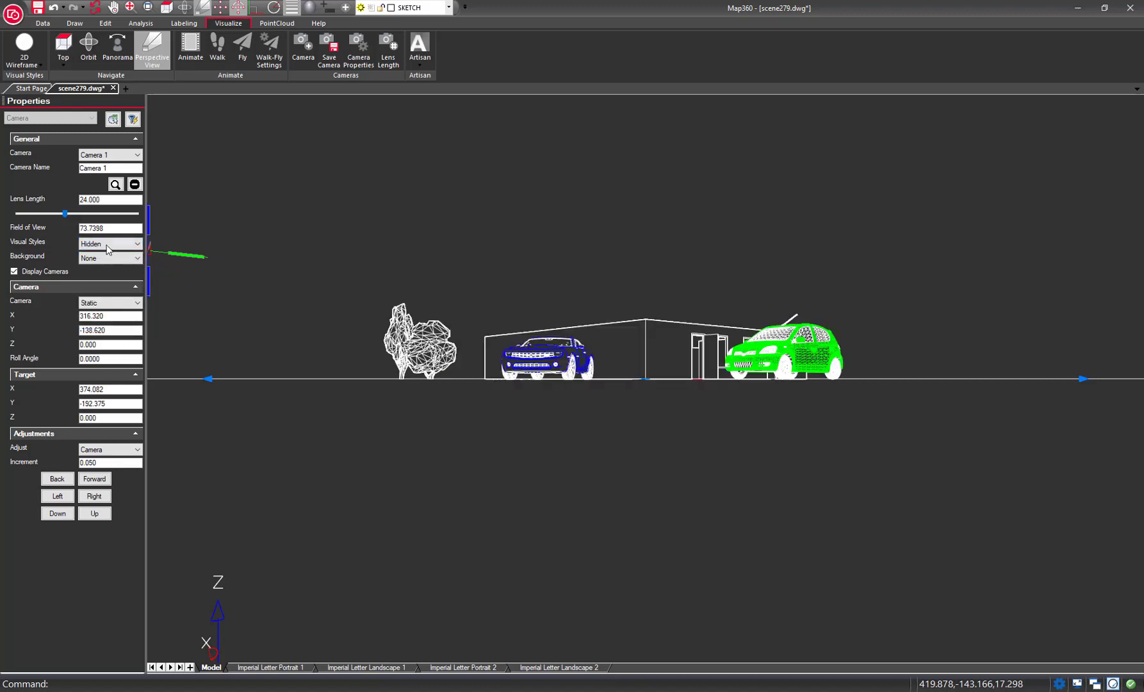
pyautogui.click(137, 244)
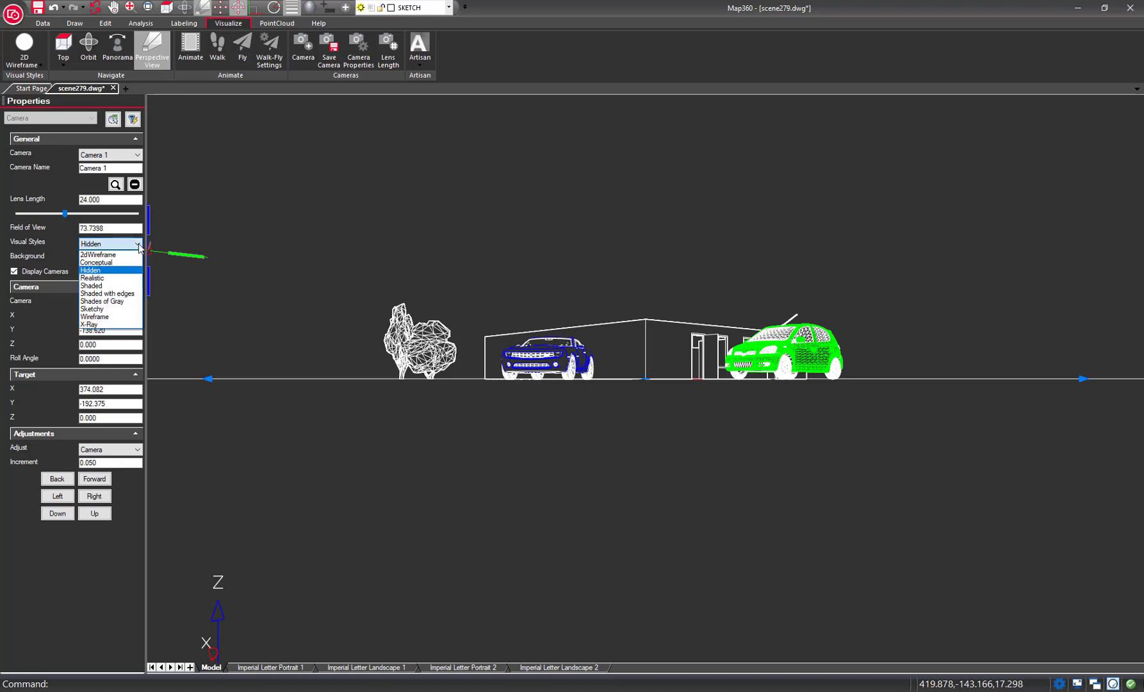
pyautogui.click(117, 282)
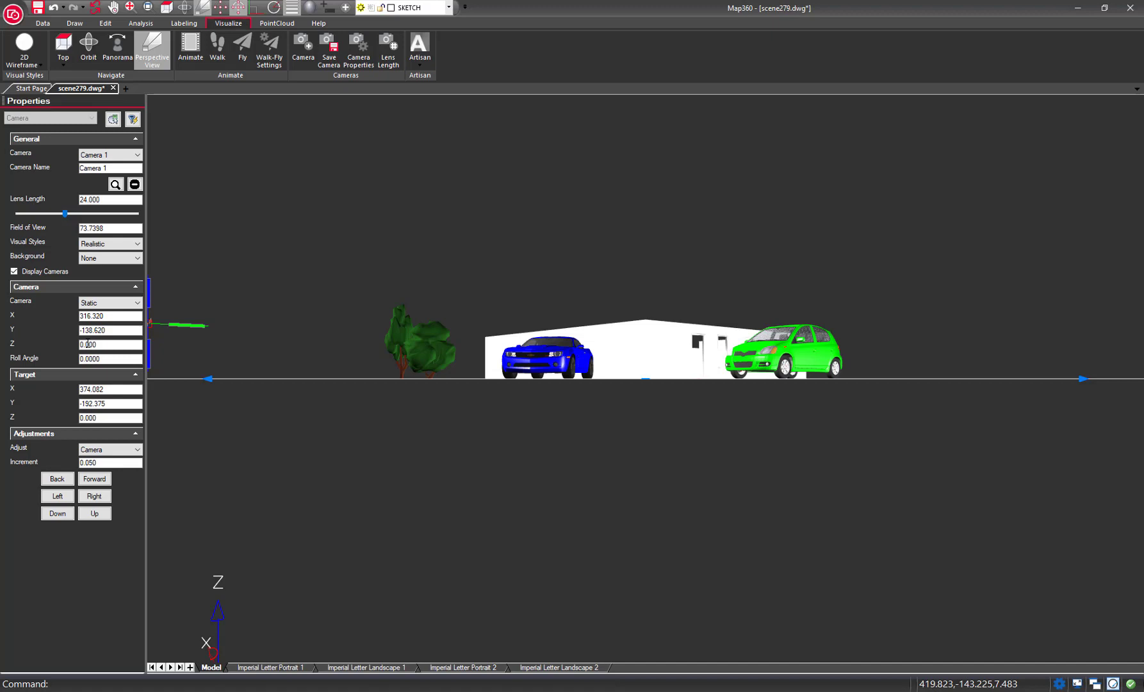
# Step: Change Camera 1 to a Witness View camera with a witness height of 5.7
pyautogui.click(128, 302)
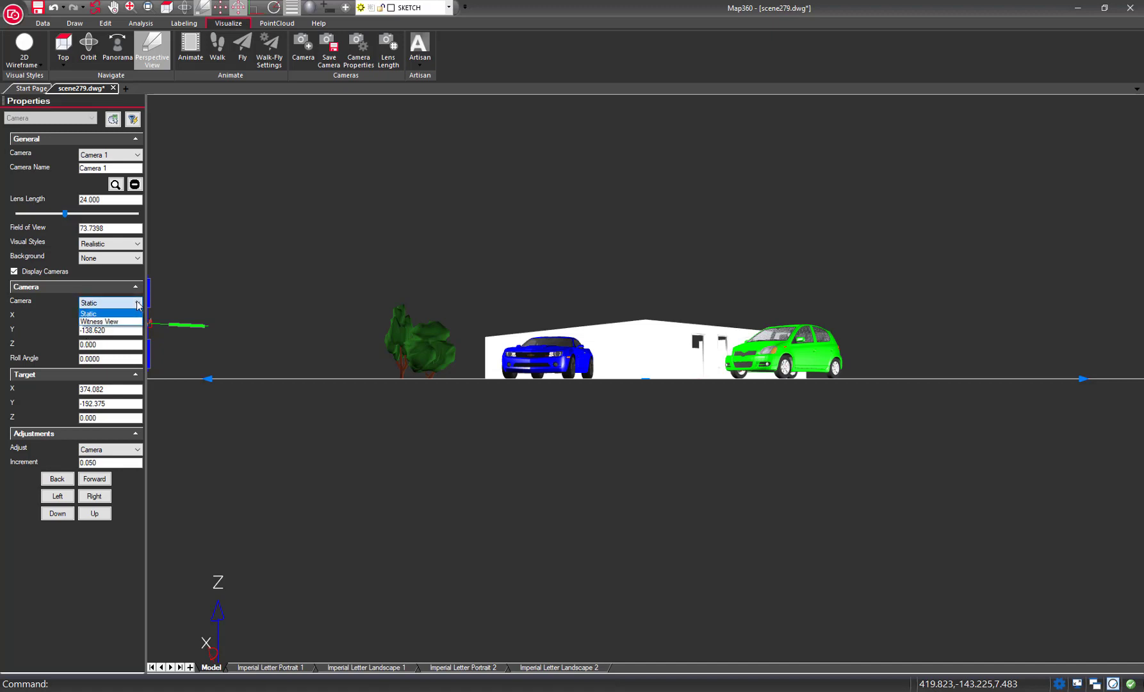
pyautogui.click(111, 322)
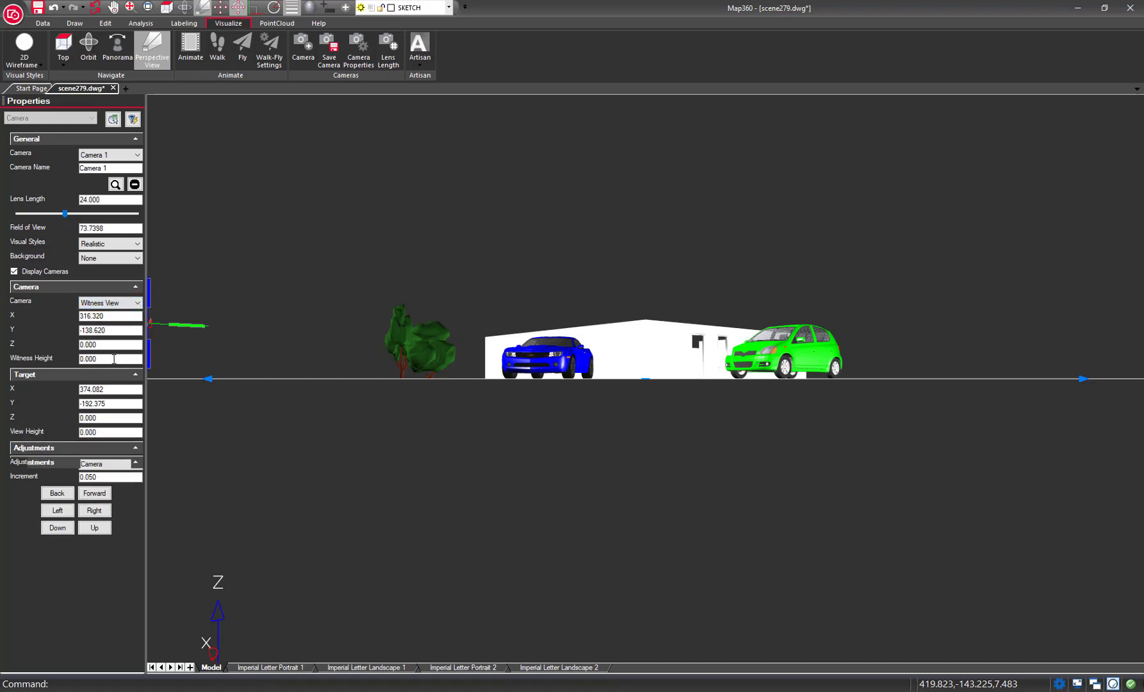
pyautogui.click(114, 359)
pyautogui.write('5.7')
pyautogui.press('Return')
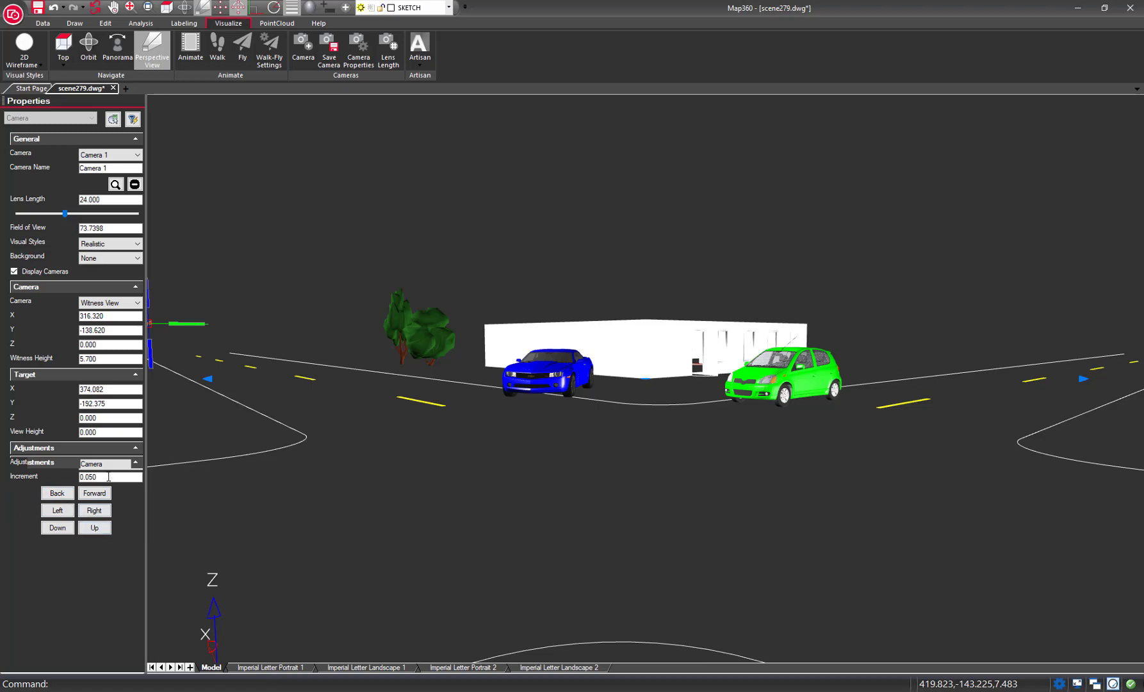
# Step: Set the adjustment increment to 1.000 and nudge the camera back, forward, down and up to test it
pyautogui.moveTo(108, 476); pyautogui.dragTo(42, 477)
pyautogui.write('1.000')
pyautogui.click(69, 532)
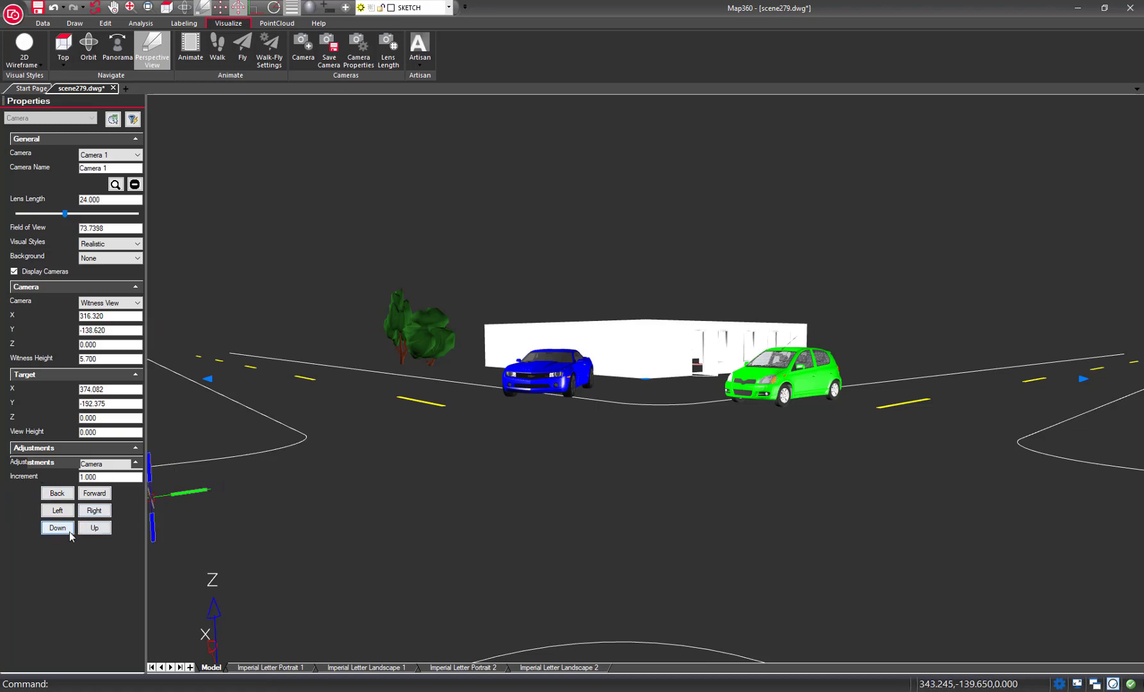
pyautogui.click(66, 499)
pyautogui.click(102, 498)
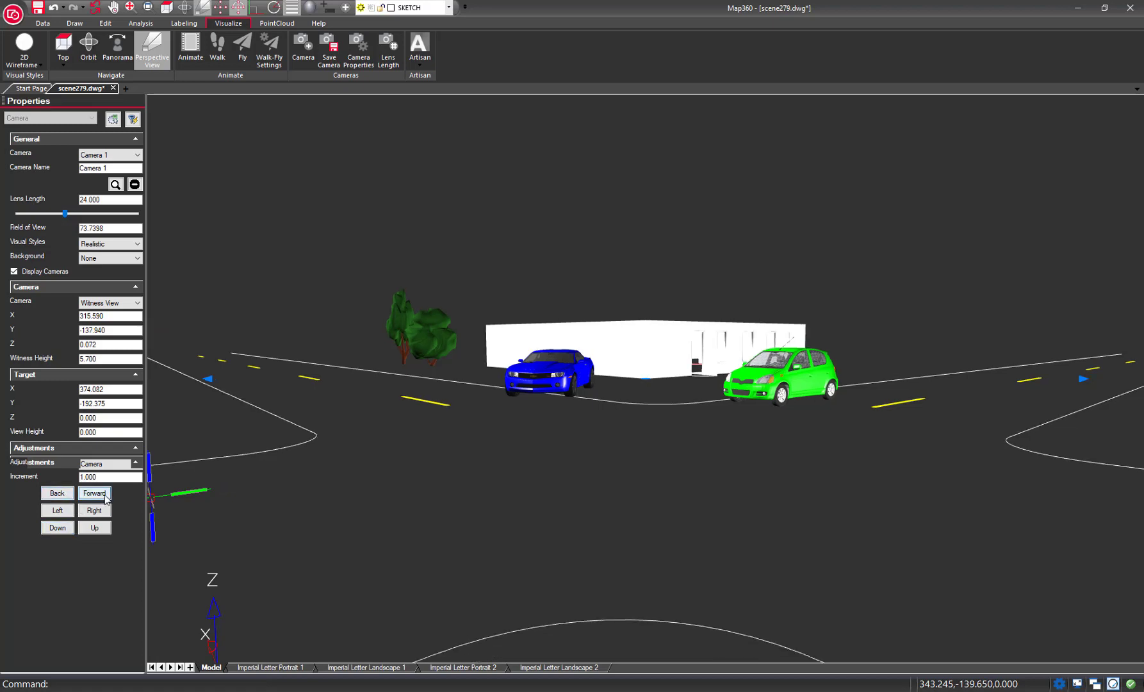
pyautogui.click(61, 528)
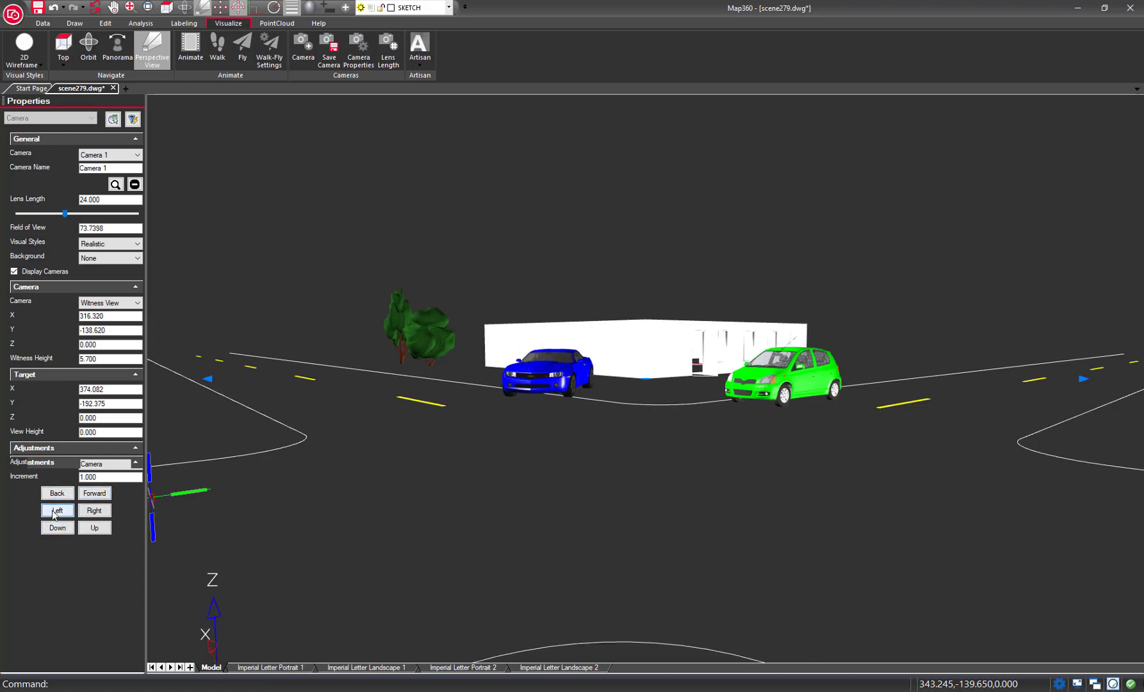
pyautogui.click(100, 532)
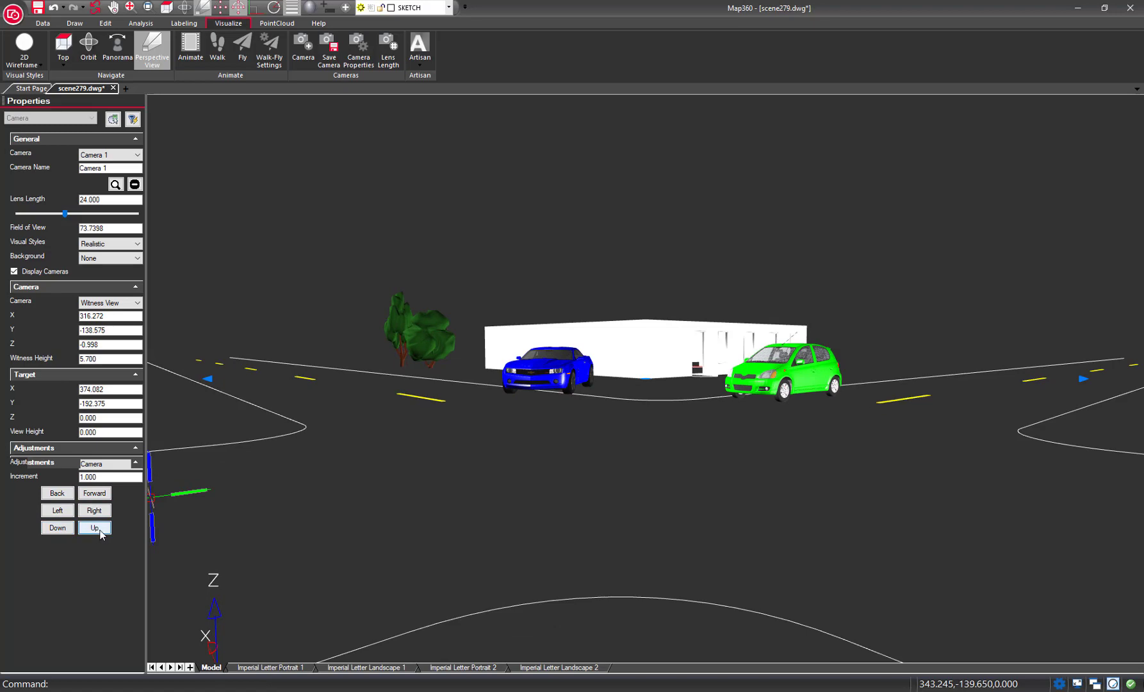
pyautogui.click(63, 530)
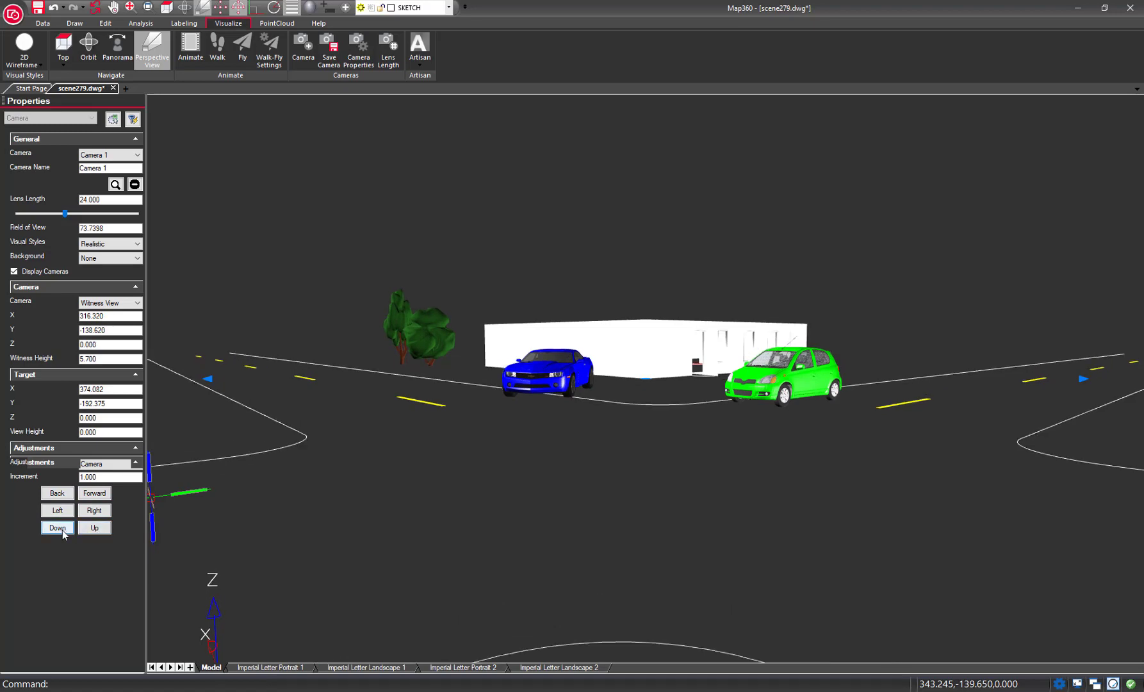
# Step: Switch the position adjustments from the camera to its target
pyautogui.click(139, 464)
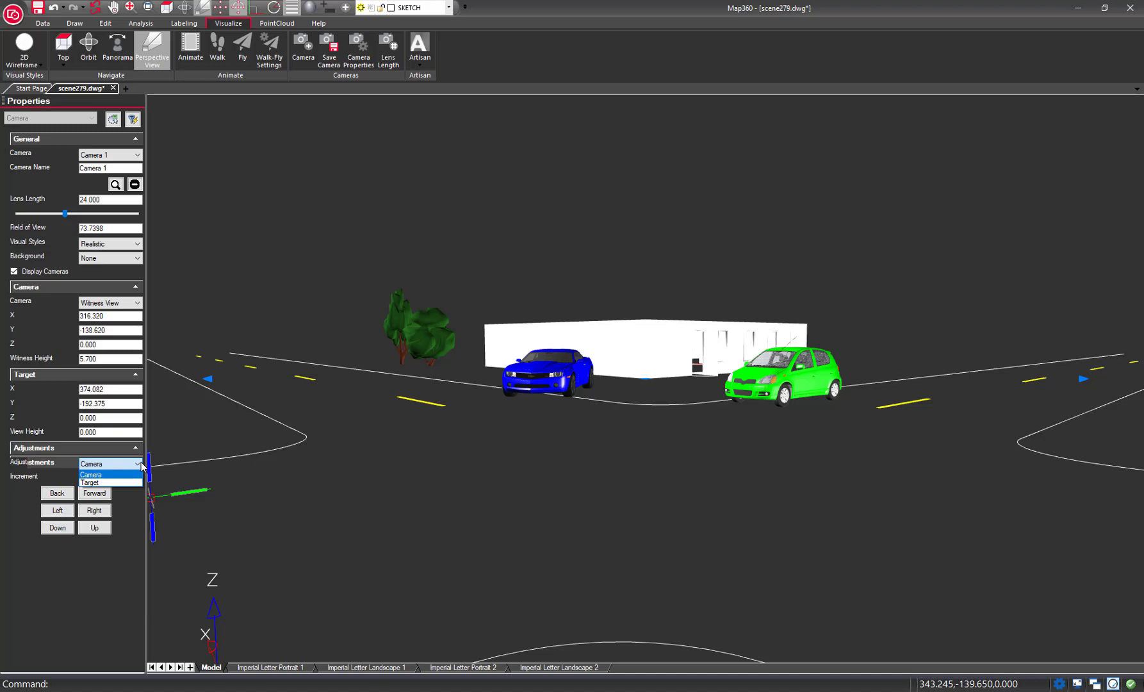
pyautogui.click(110, 481)
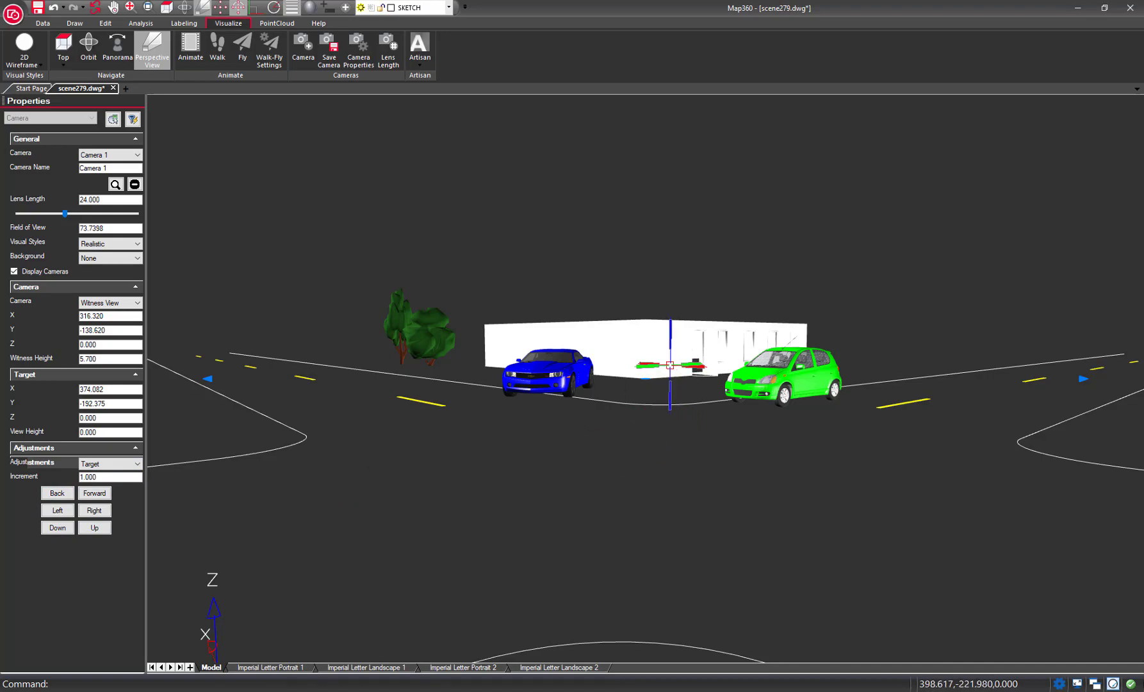
# Step: Orbit away from the witness view, clear the selection, and return to the Camera 1 view through the camera properties
pyautogui.keyDown('shift'); pyautogui.moveTo(670, 364); pyautogui.dragTo(384, 454, button='middle'); pyautogui.keyUp('shift')
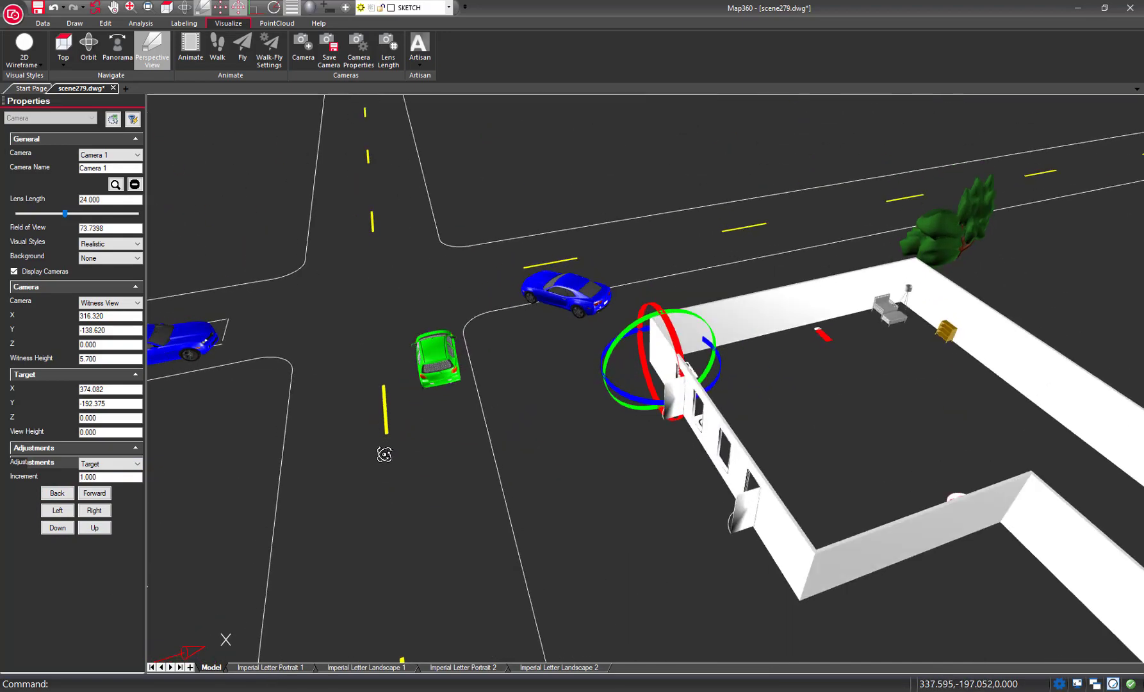
pyautogui.keyDown('shift'); pyautogui.moveTo(575, 409); pyautogui.dragTo(753, 447, button='middle'); pyautogui.keyUp('shift')
pyautogui.click(480, 556)
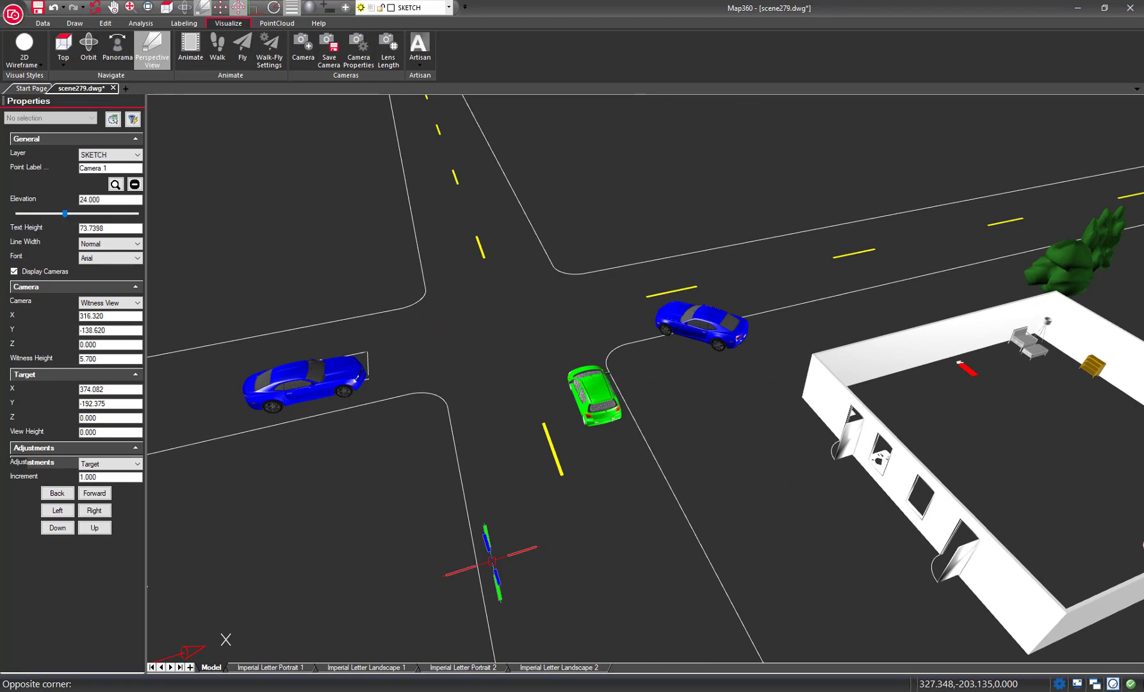
pyautogui.press('Escape')
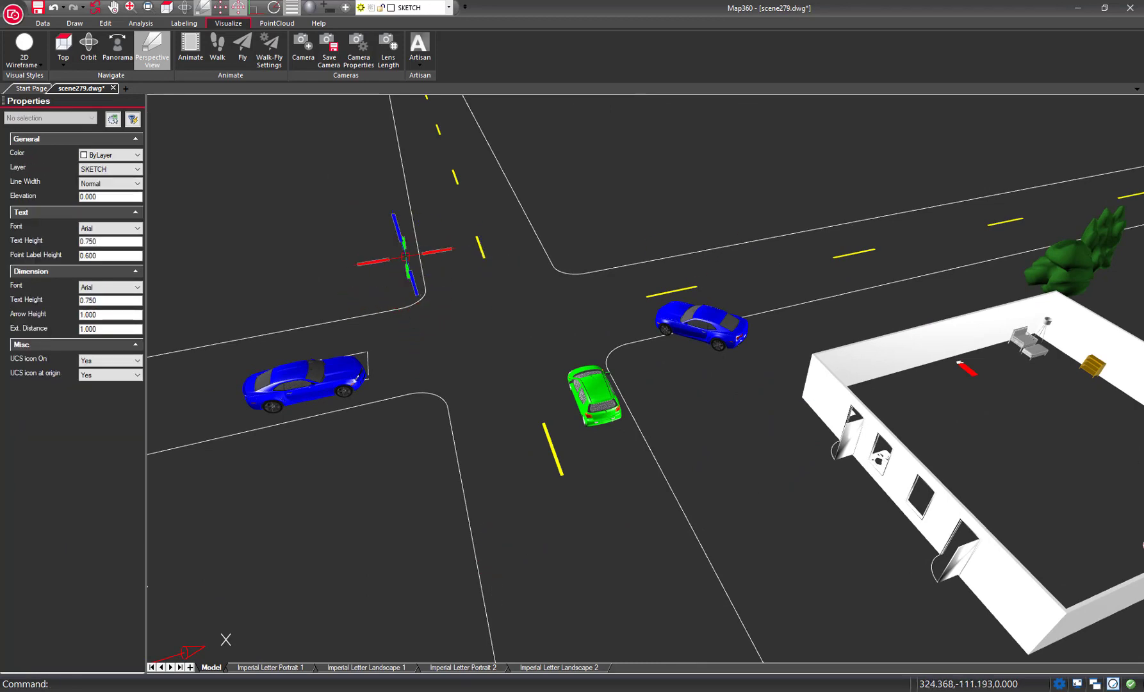
pyautogui.click(358, 46)
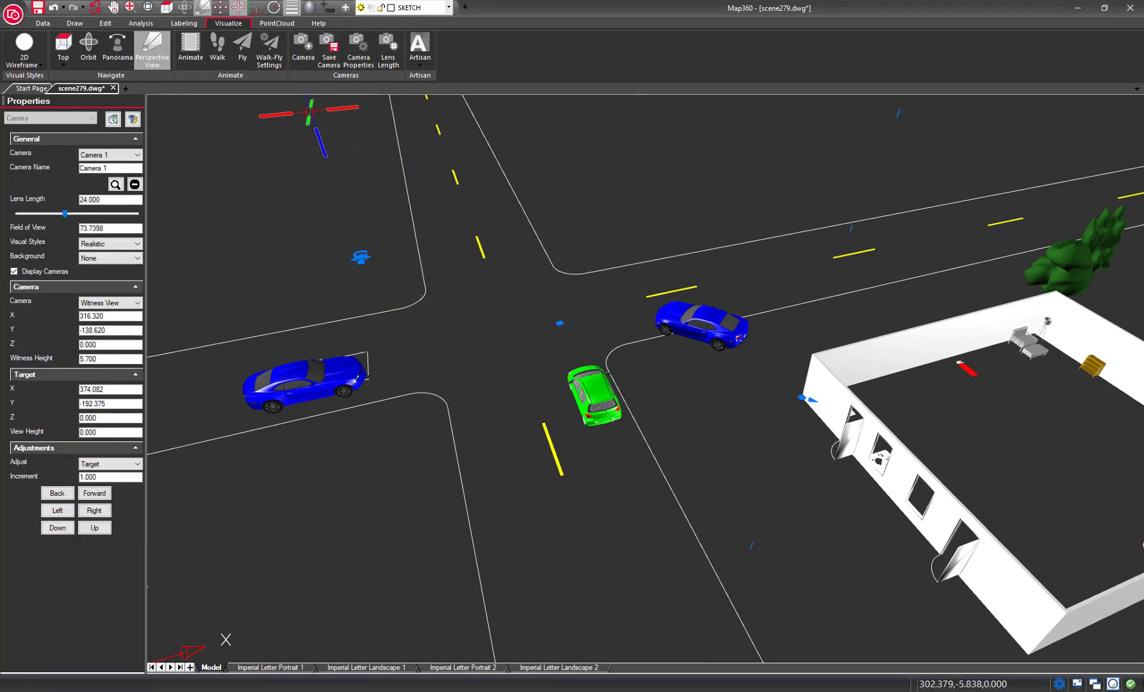
pyautogui.click(115, 185)
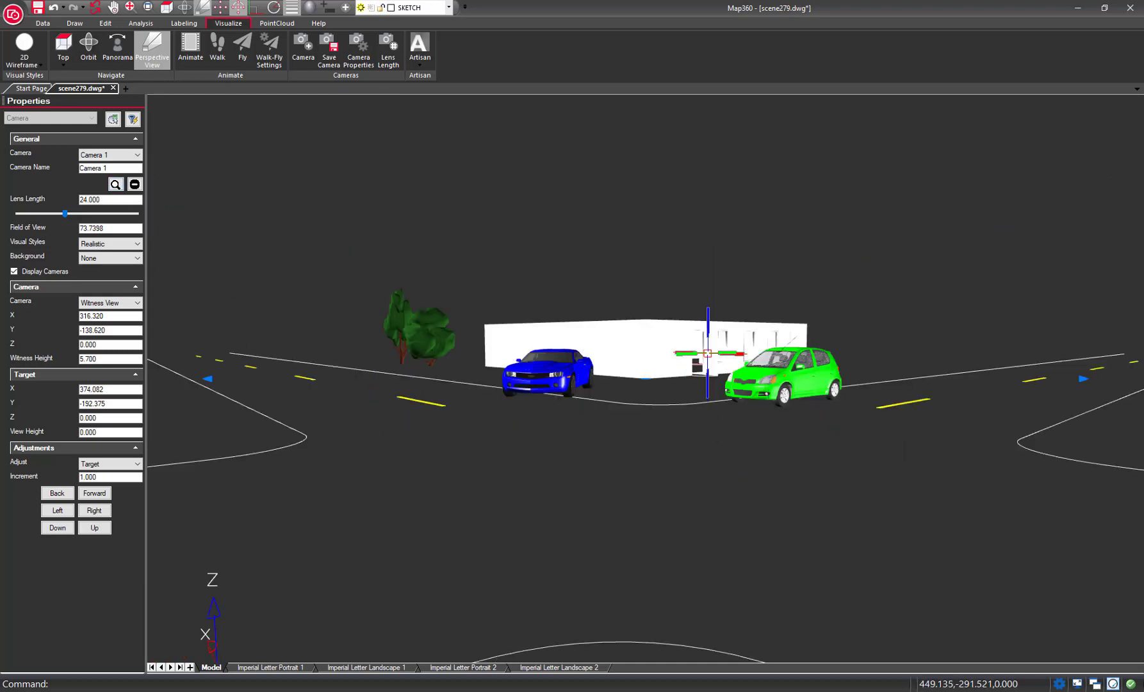
# Step: Frame an elevated view of the whole intersection and building, and save it as a camera named "Top View"
pyautogui.keyDown('shift'); pyautogui.moveTo(799, 344); pyautogui.dragTo(640, 448, button='middle'); pyautogui.keyUp('shift')
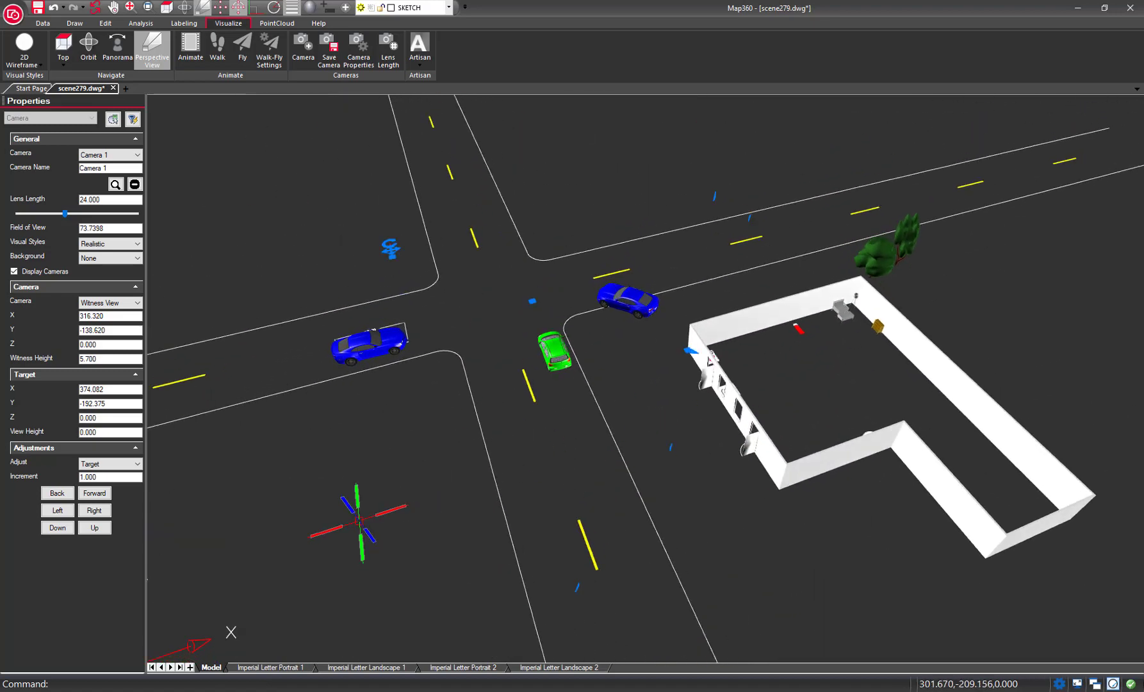
pyautogui.click(358, 522)
pyautogui.press('Escape')
pyautogui.moveTo(796, 467); pyautogui.dragTo(1002, 529, button='middle')
pyautogui.keyDown('shift'); pyautogui.moveTo(715, 536); pyautogui.dragTo(682, 526, button='middle'); pyautogui.keyUp('shift')
pyautogui.moveTo(735, 413); pyautogui.dragTo(876, 393, button='middle')
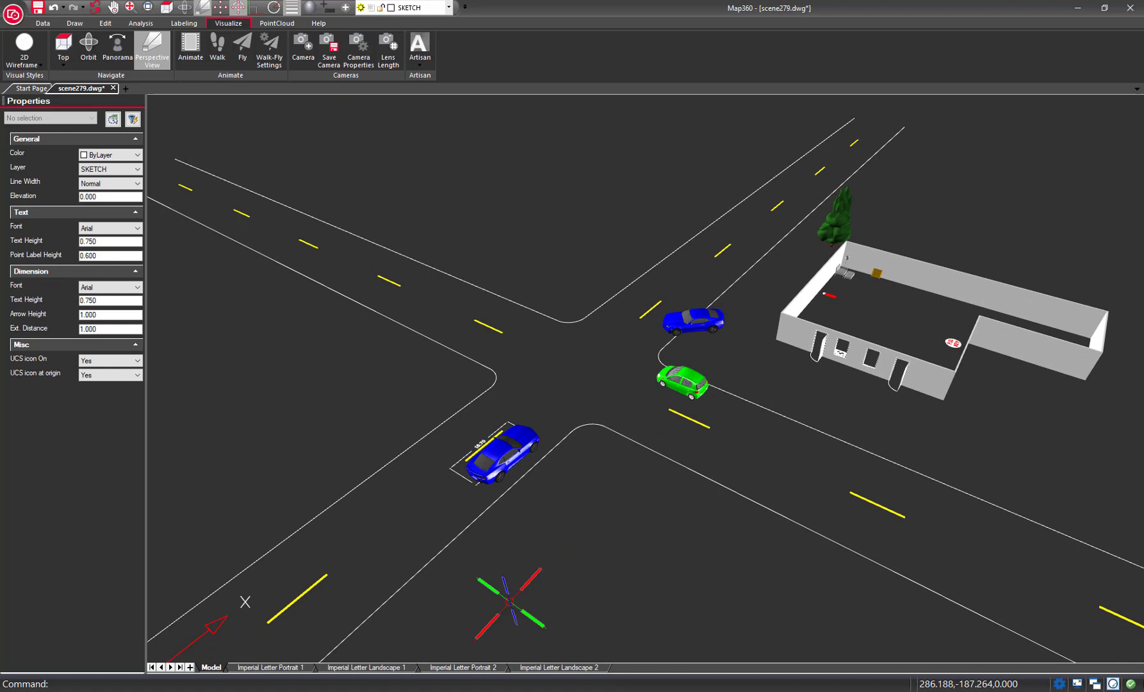
pyautogui.click(335, 60)
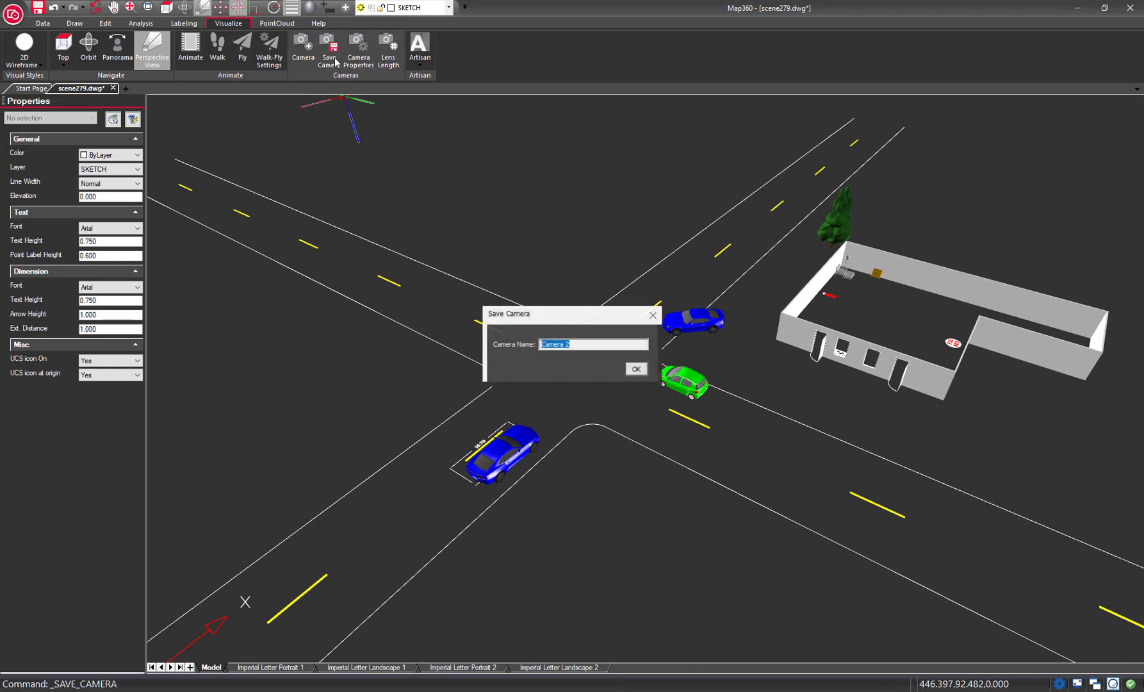
pyautogui.write('To')
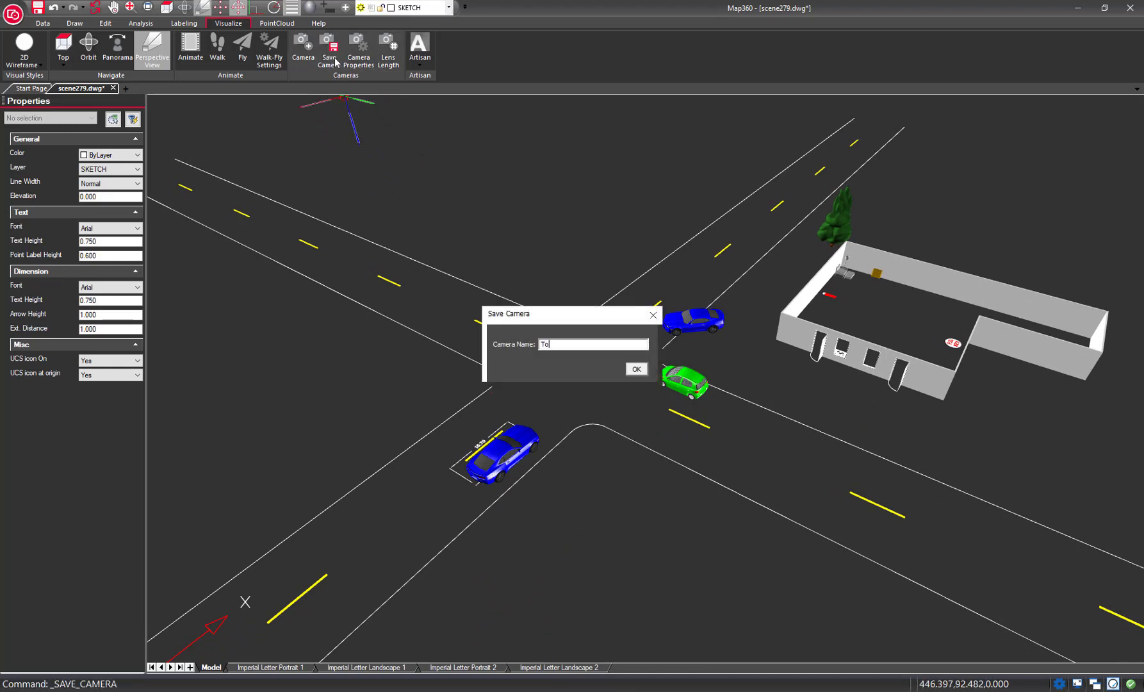
pyautogui.write('p View')
pyautogui.press('Return')
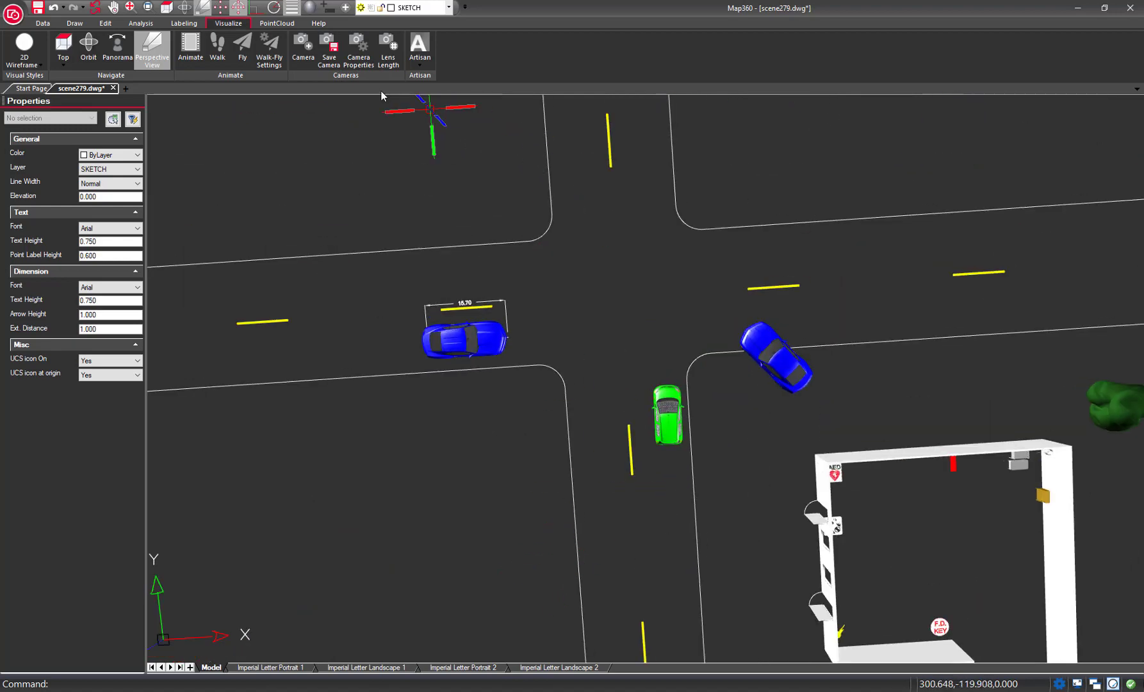
# Step: Reopen the camera properties, recall the saved Top View camera, and switch to the Camera 1 view
pyautogui.click(359, 47)
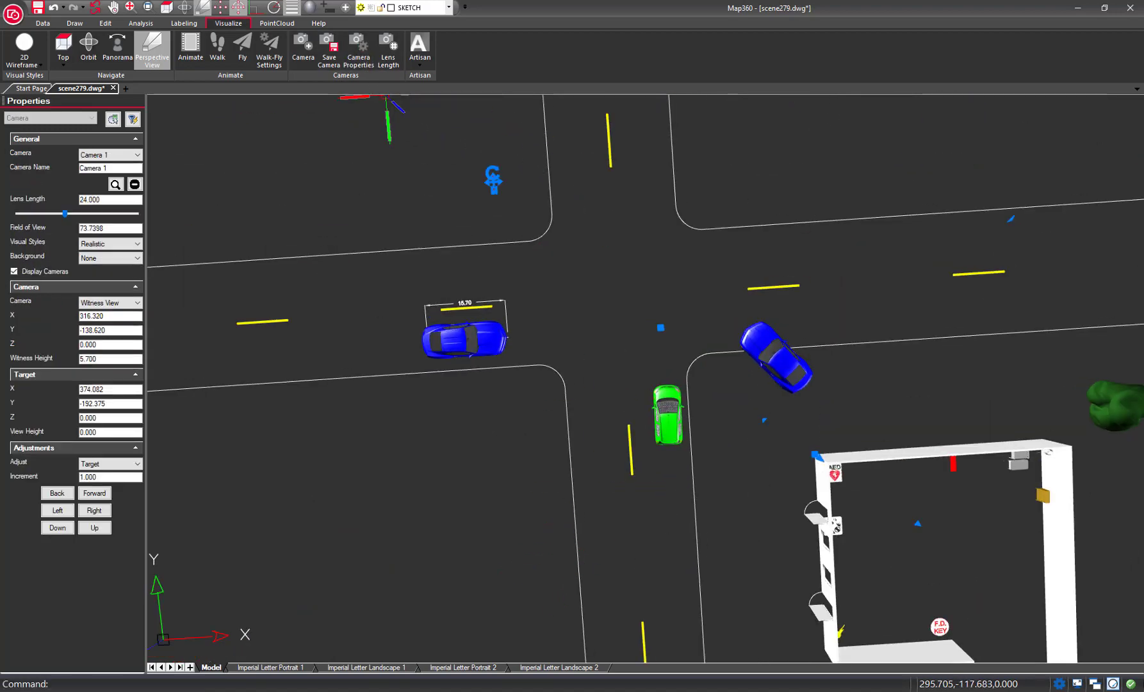
pyautogui.click(138, 155)
pyautogui.click(121, 172)
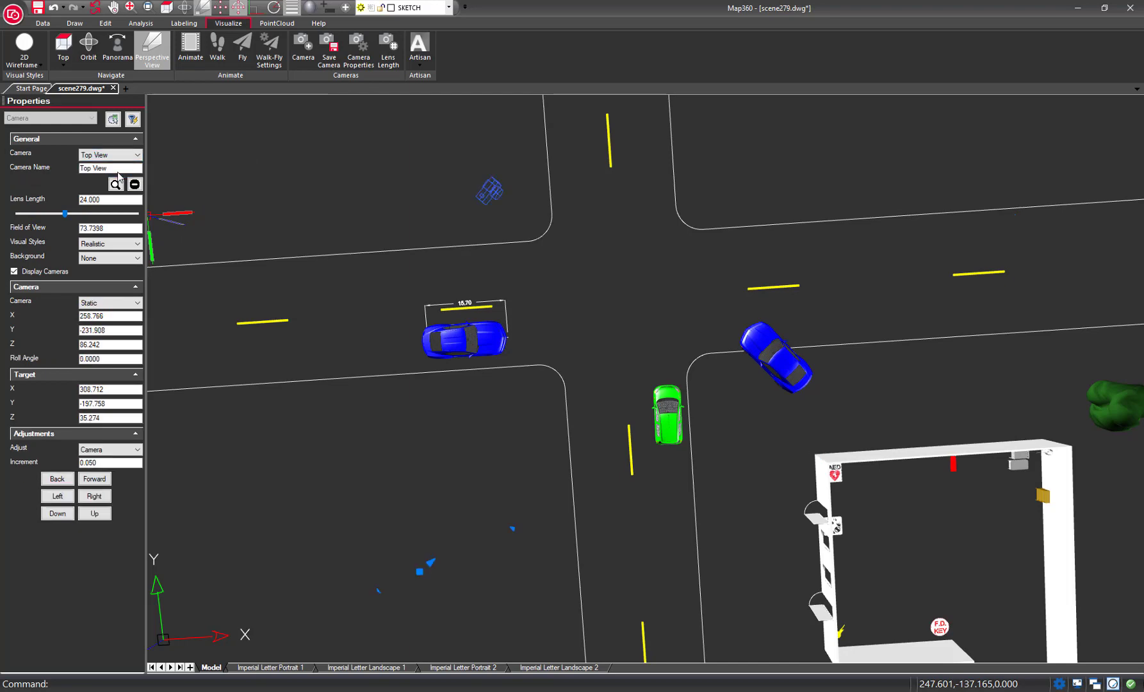
pyautogui.click(115, 185)
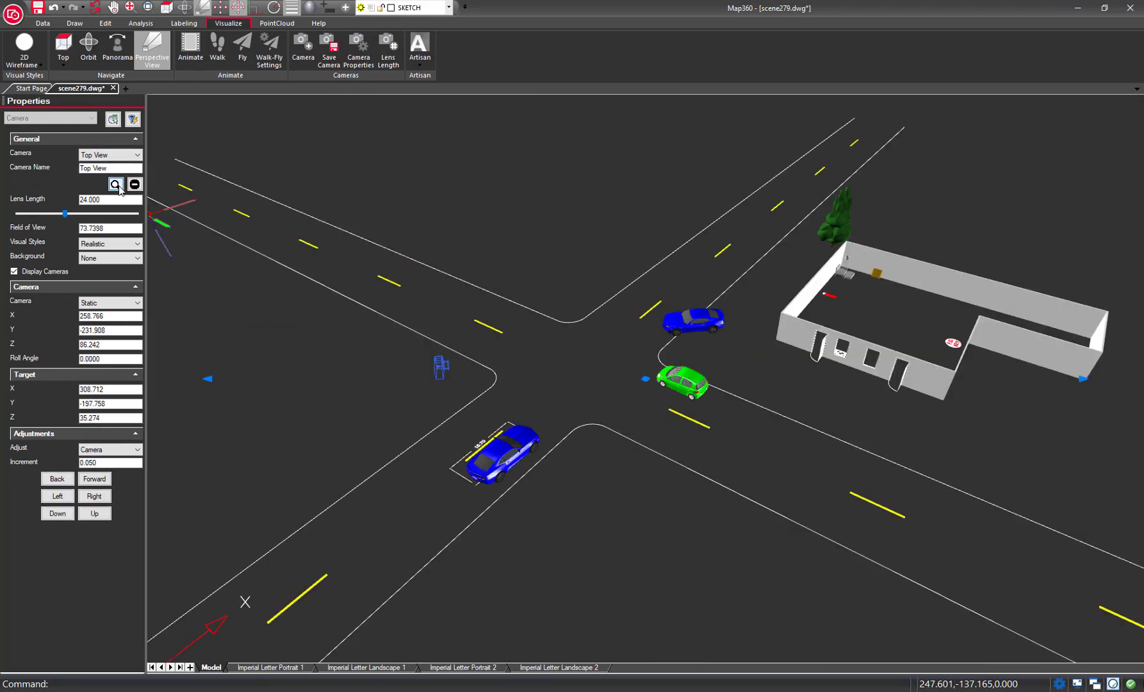
pyautogui.click(137, 155)
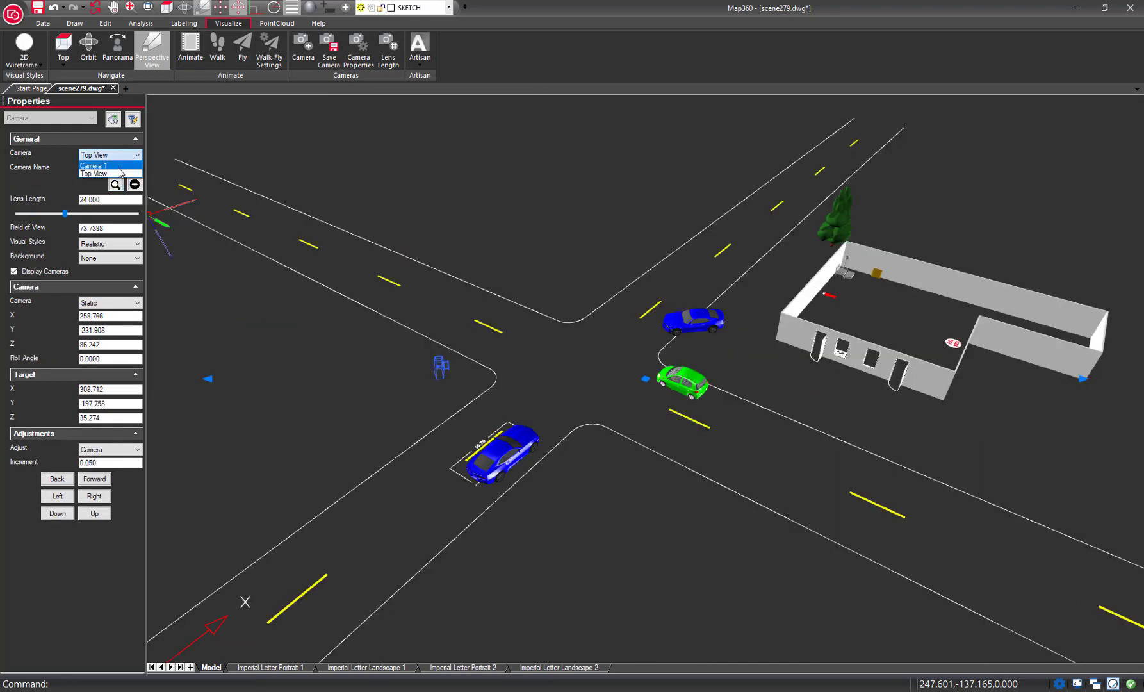
pyautogui.click(119, 166)
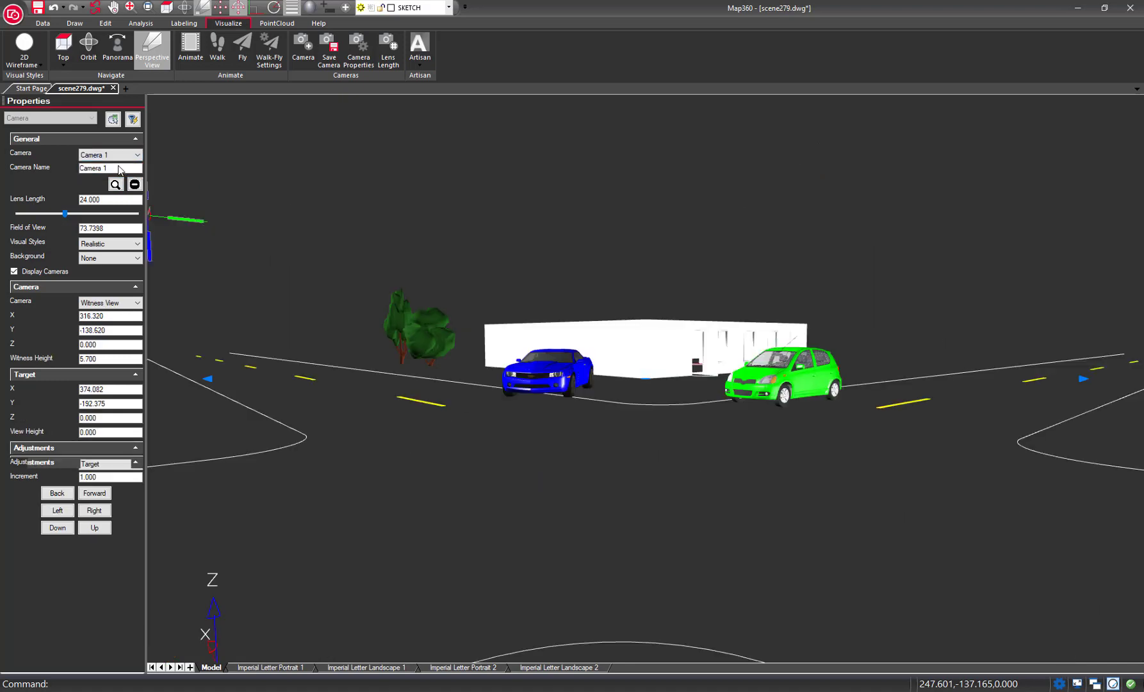